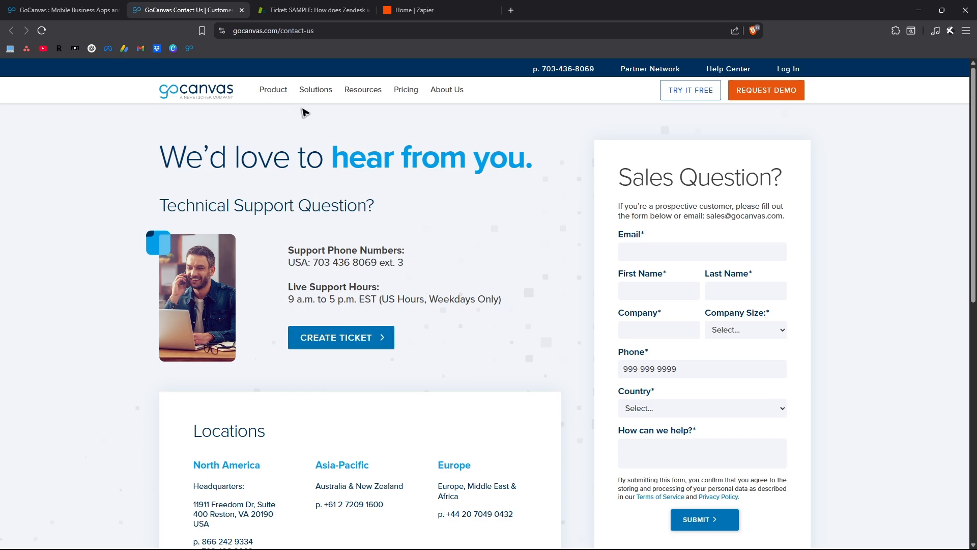
Look through the Zendesk App Marketplace results for the keyword GoCanvas.
{"action": "key", "text": "ctrl+Tab"}
{"action": "left_click_drag", "start_coordinate": [0, 342], "coordinate": [489, 11]}
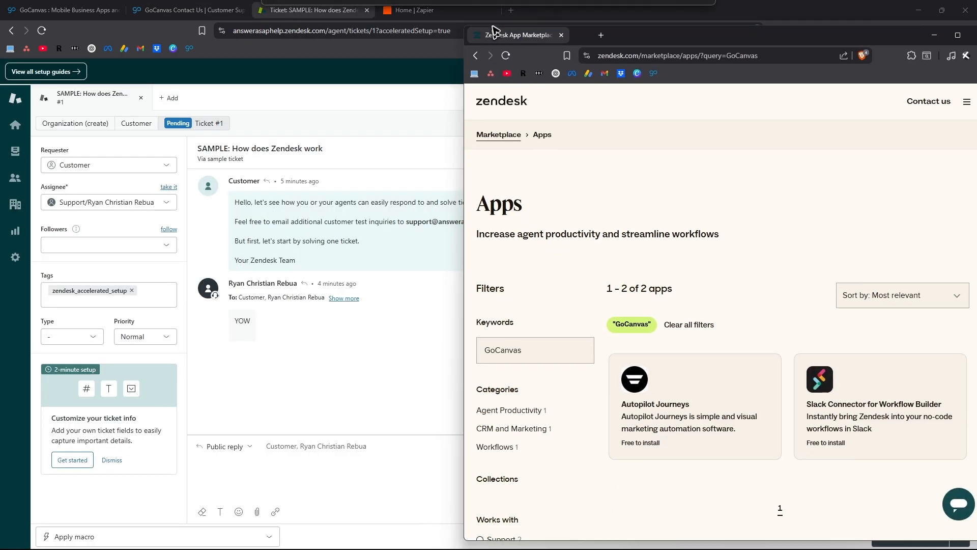
{"action": "scroll", "coordinate": [414, 304], "scroll_direction": "down", "scroll_amount": 5}
{"action": "scroll", "coordinate": [417, 320], "scroll_direction": "up", "scroll_amount": 1}
{"action": "scroll", "coordinate": [415, 321], "scroll_direction": "up", "scroll_amount": 4}
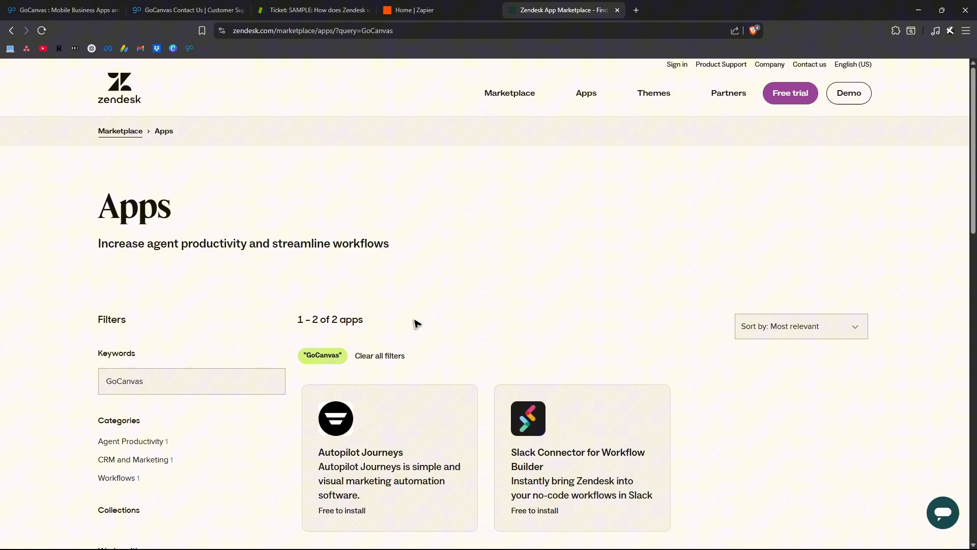
{"action": "scroll", "coordinate": [423, 321], "scroll_direction": "down", "scroll_amount": 3}
{"action": "scroll", "coordinate": [430, 300], "scroll_direction": "up", "scroll_amount": 3}
Switch to Zapier in full screen and create a new Zap.
{"action": "left_click_drag", "start_coordinate": [570, 10], "coordinate": [448, 11]}
{"action": "left_click", "coordinate": [541, 9]}
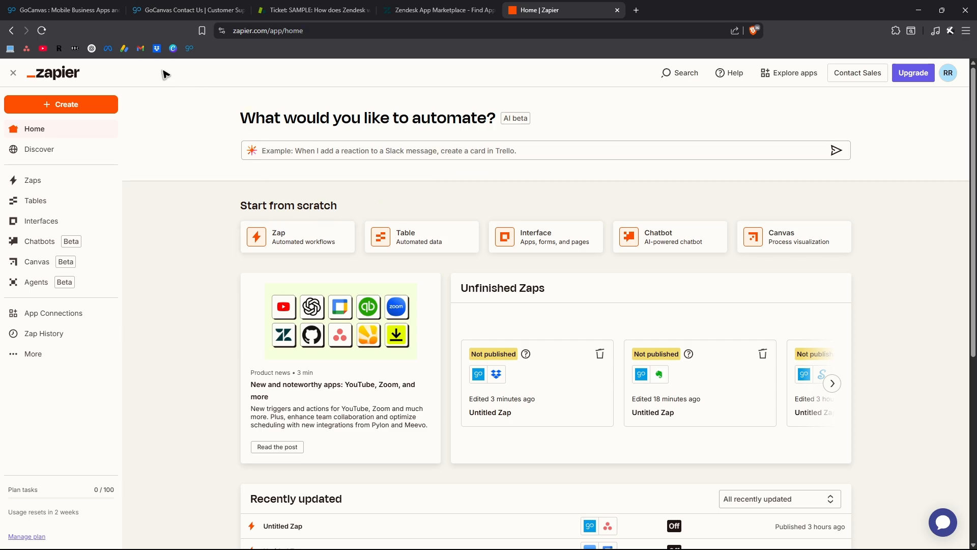
{"action": "key", "text": "F11"}
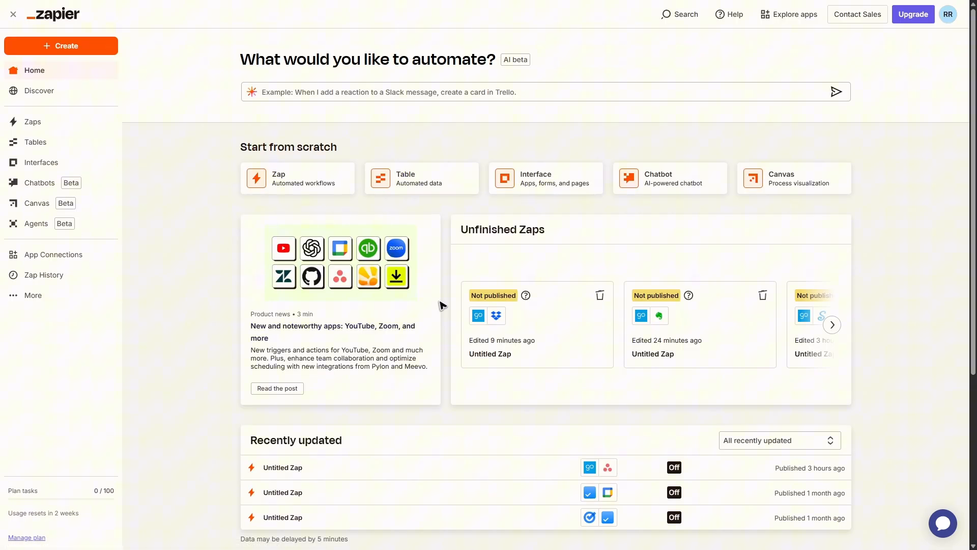
{"action": "left_click", "coordinate": [67, 47]}
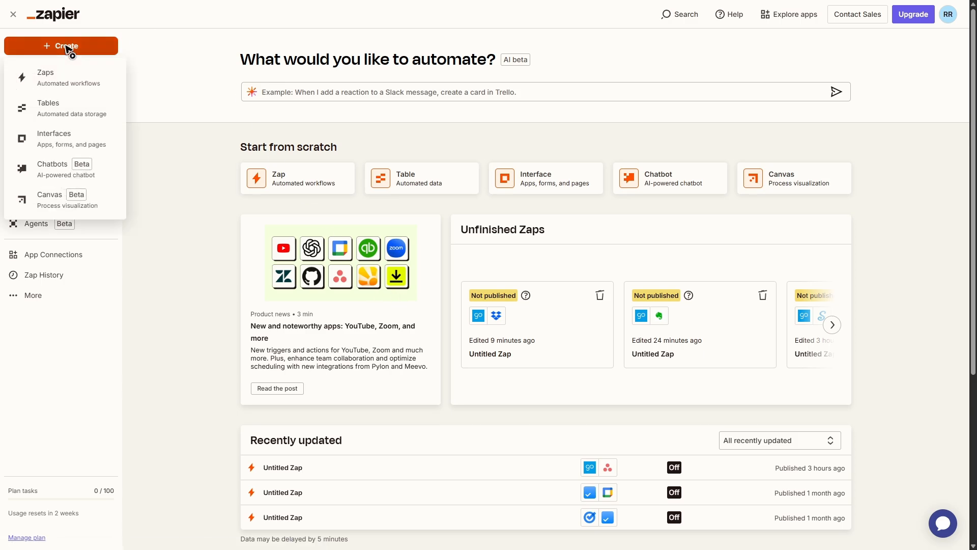
{"action": "left_click", "coordinate": [69, 79]}
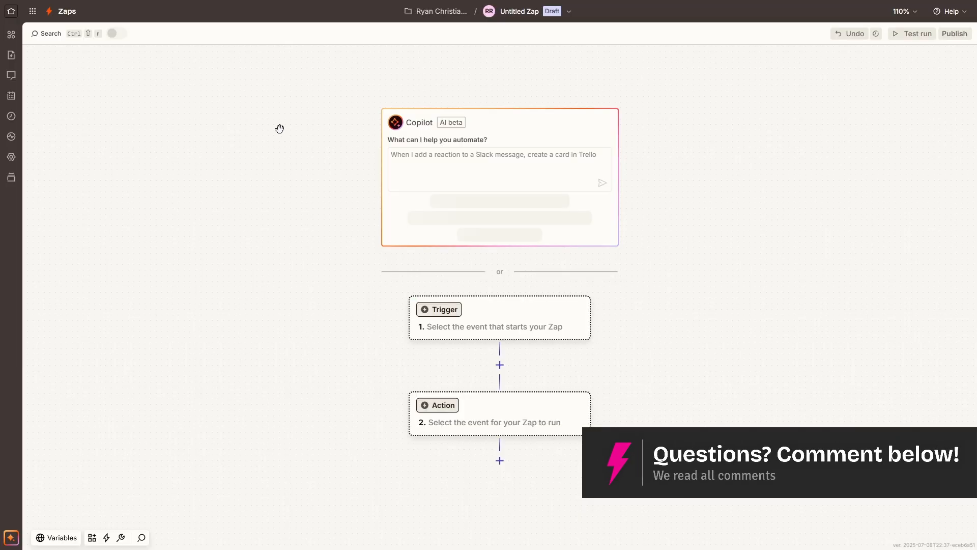
Search for GoCanvas and set it as the Zap's trigger app.
{"action": "left_click", "coordinate": [455, 311]}
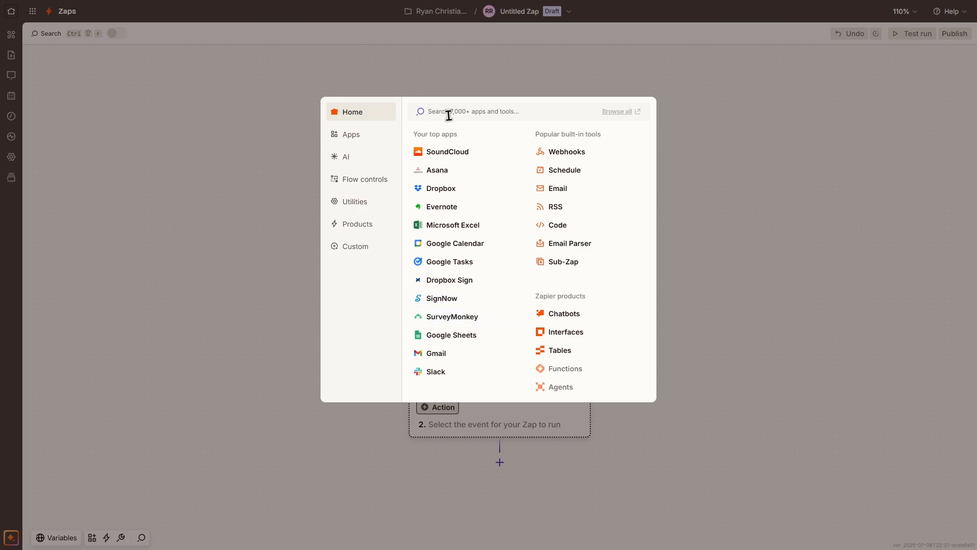
{"action": "type", "text": "goo"}
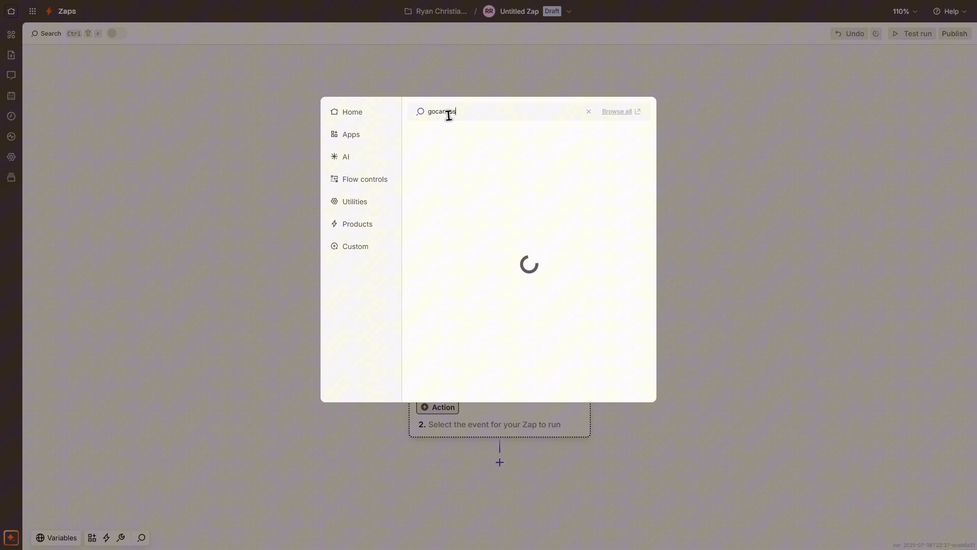
{"action": "type", "text": "anvas"}
{"action": "left_click", "coordinate": [440, 138]}
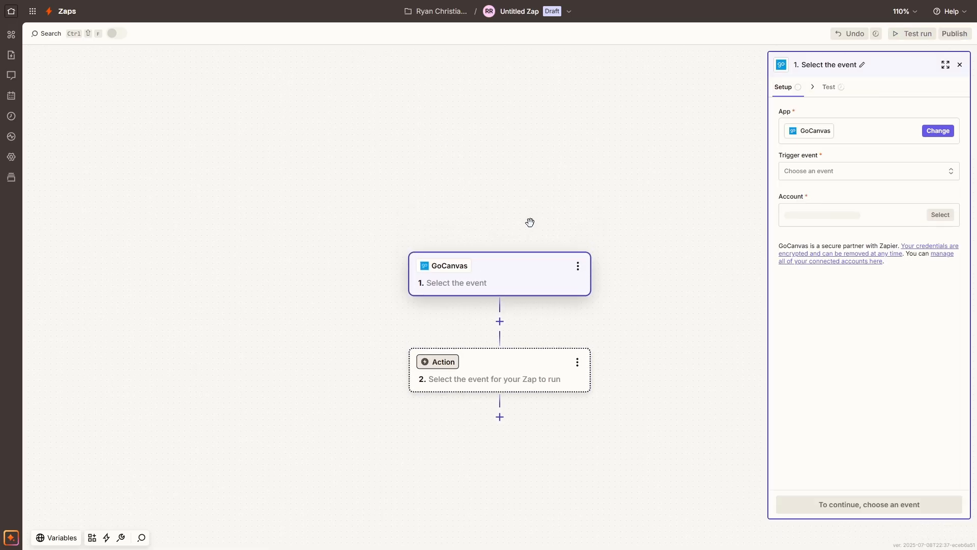
Set the trigger event to New Submission with the connected GoCanvas account and continue to the trigger configuration.
{"action": "left_click", "coordinate": [940, 214]}
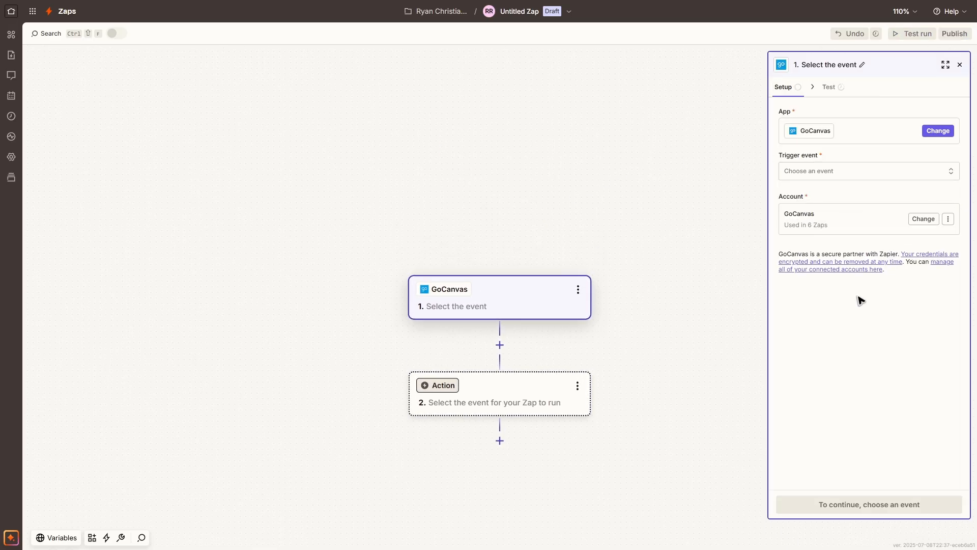
{"action": "left_click", "coordinate": [807, 173]}
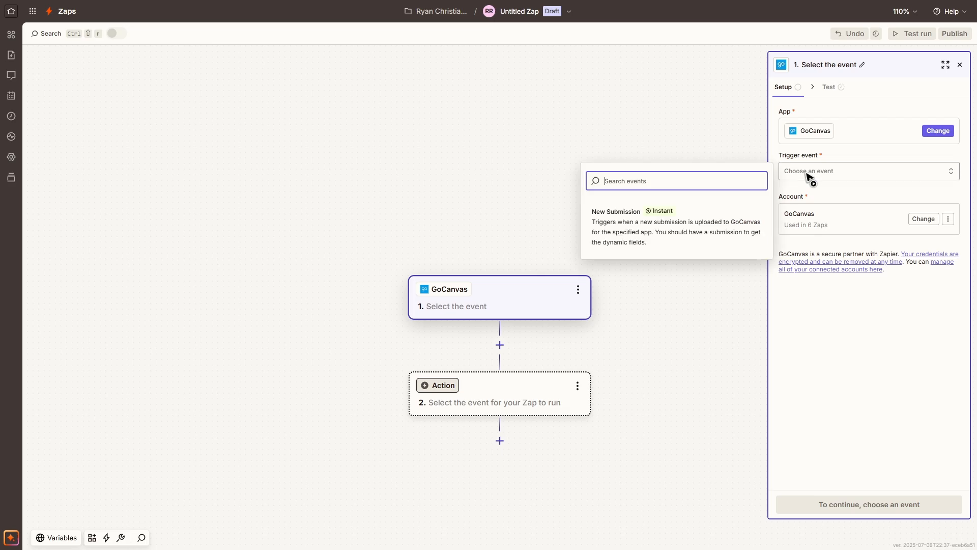
{"action": "left_click", "coordinate": [624, 232]}
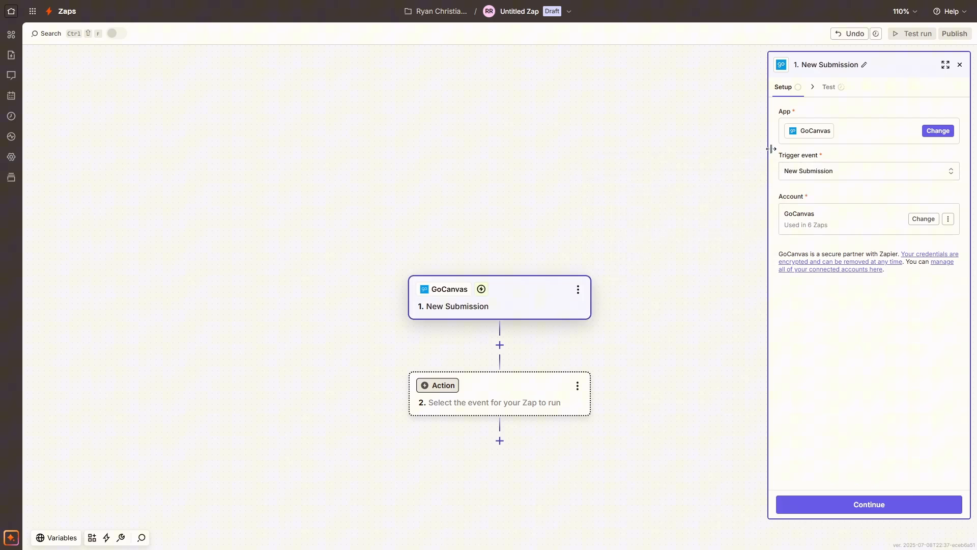
{"action": "left_click", "coordinate": [865, 505]}
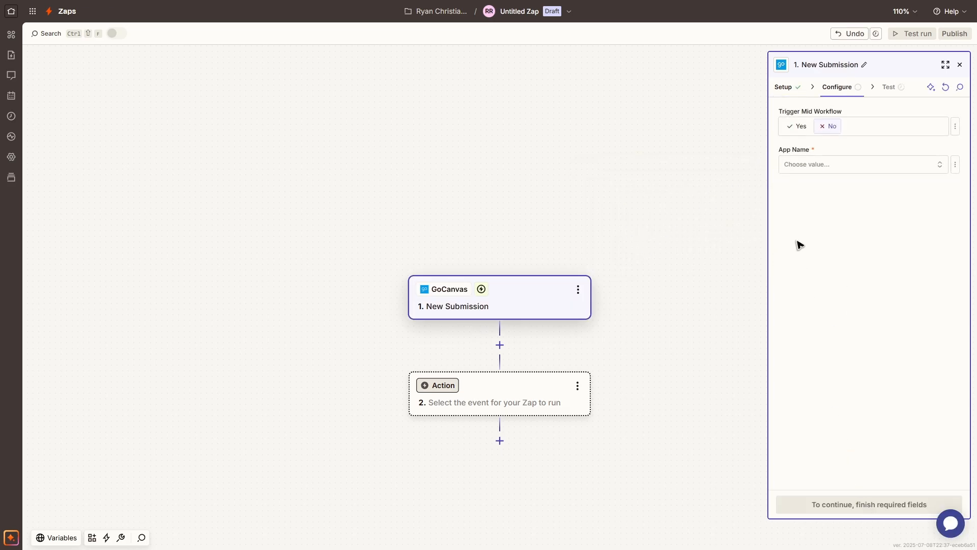
Set the trigger's app name to SAMPLE - Job Ticket, test the trigger and close its settings.
{"action": "left_click", "coordinate": [806, 164]}
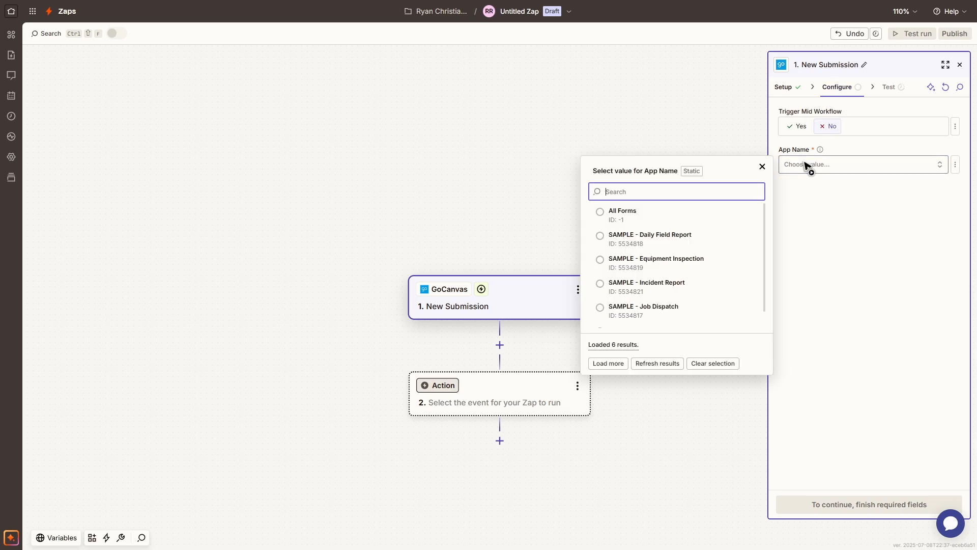
{"action": "scroll", "coordinate": [651, 286], "scroll_direction": "down", "scroll_amount": 1}
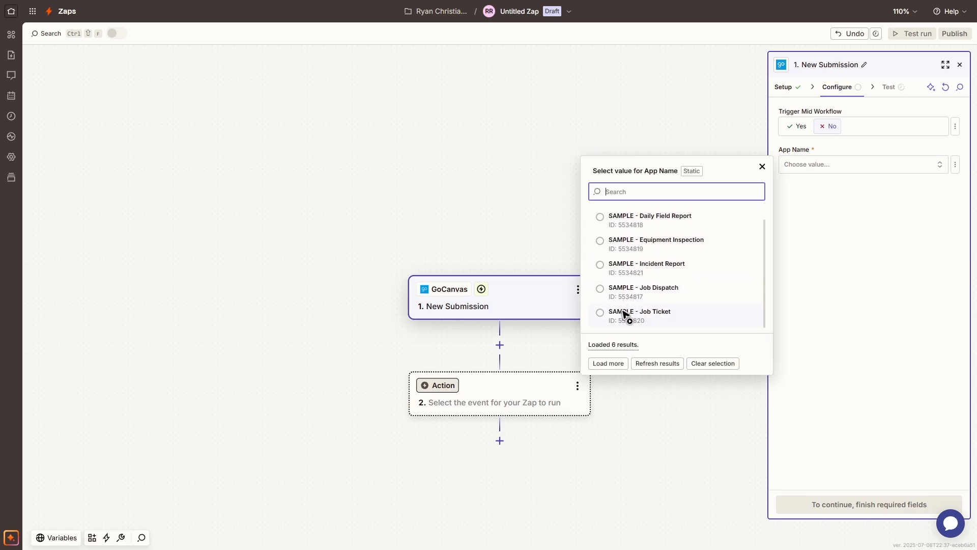
{"action": "left_click", "coordinate": [624, 313]}
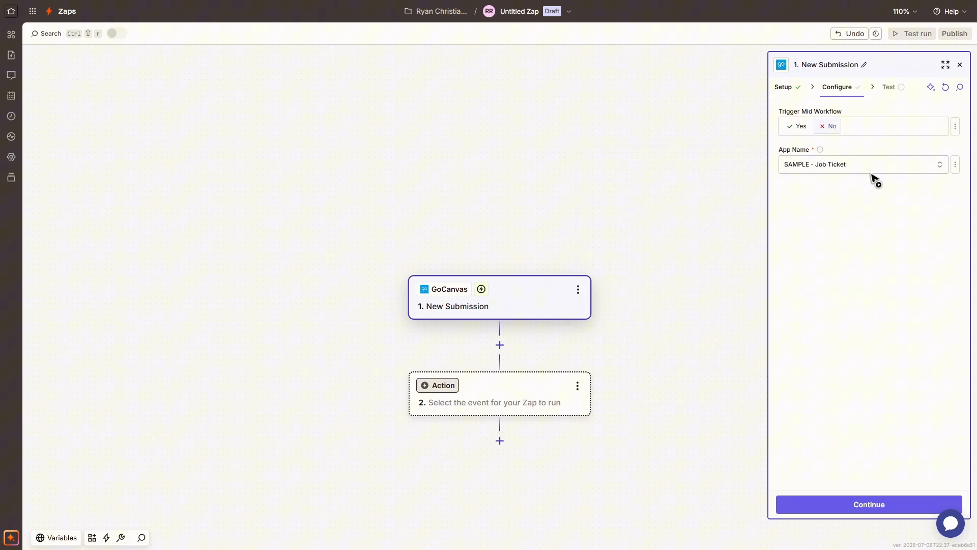
{"action": "left_click", "coordinate": [878, 504]}
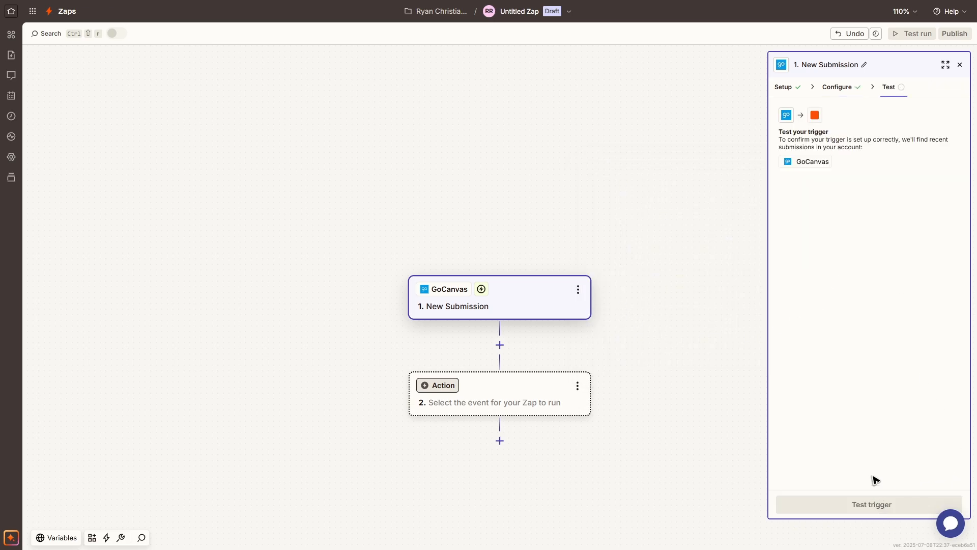
{"action": "left_click", "coordinate": [879, 505]}
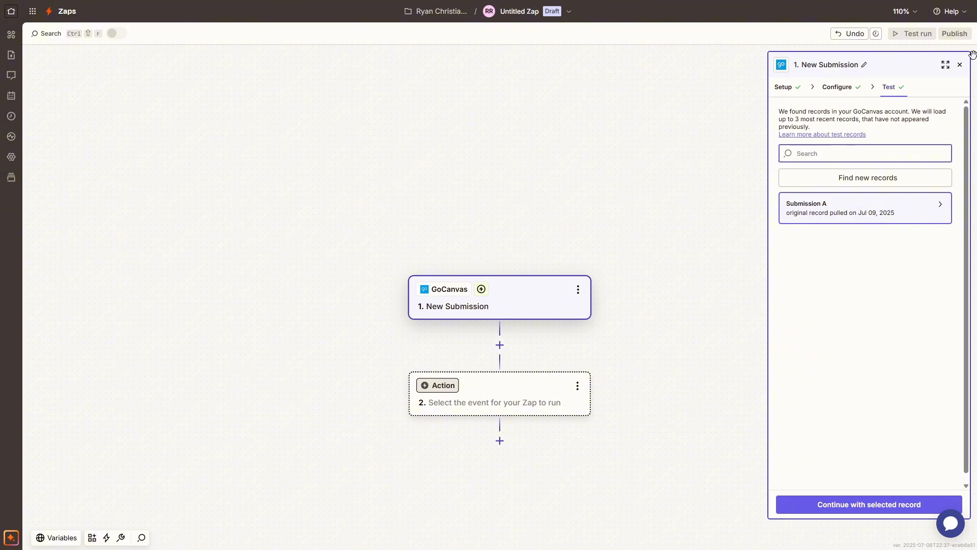
{"action": "left_click", "coordinate": [961, 66]}
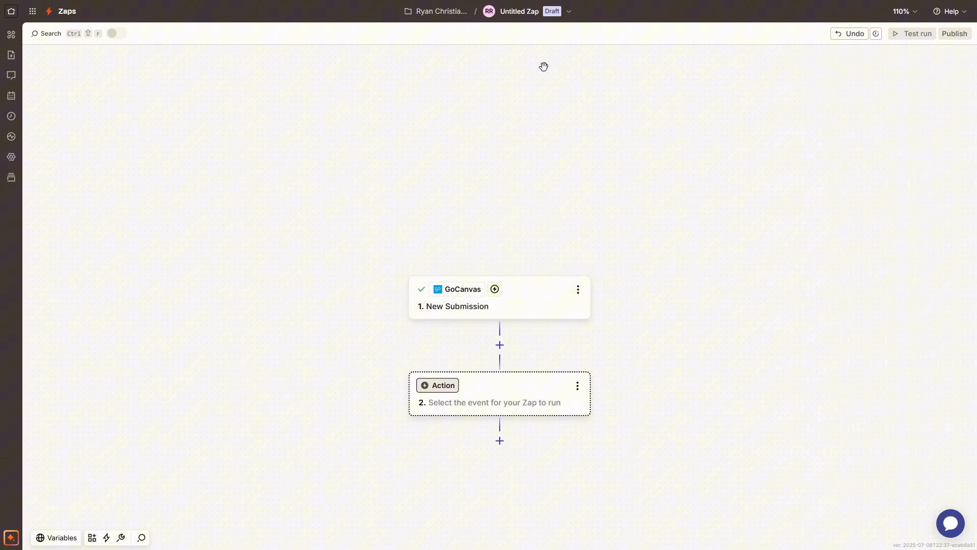
Search for Zendesk and set it as the Zap's action app.
{"action": "left_click", "coordinate": [442, 387]}
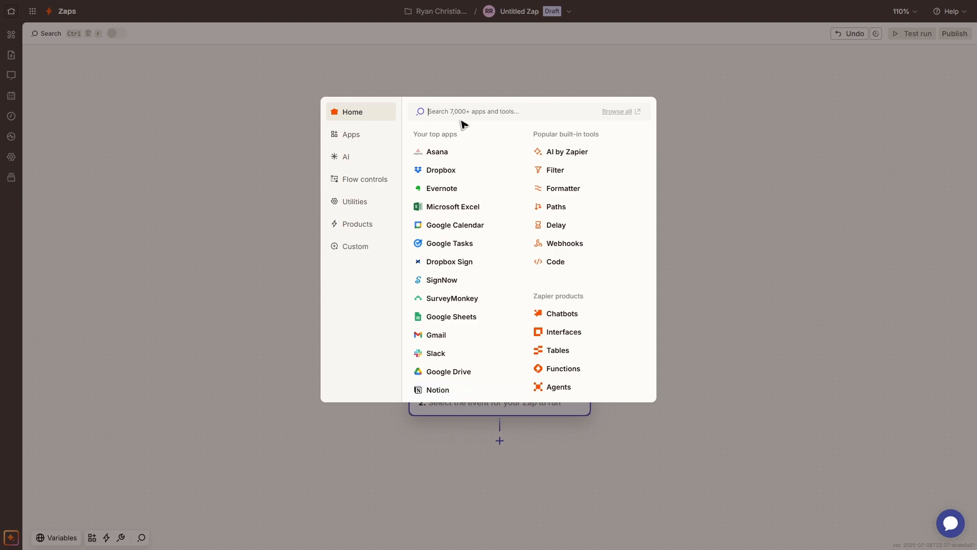
{"action": "type", "text": "zendesk"}
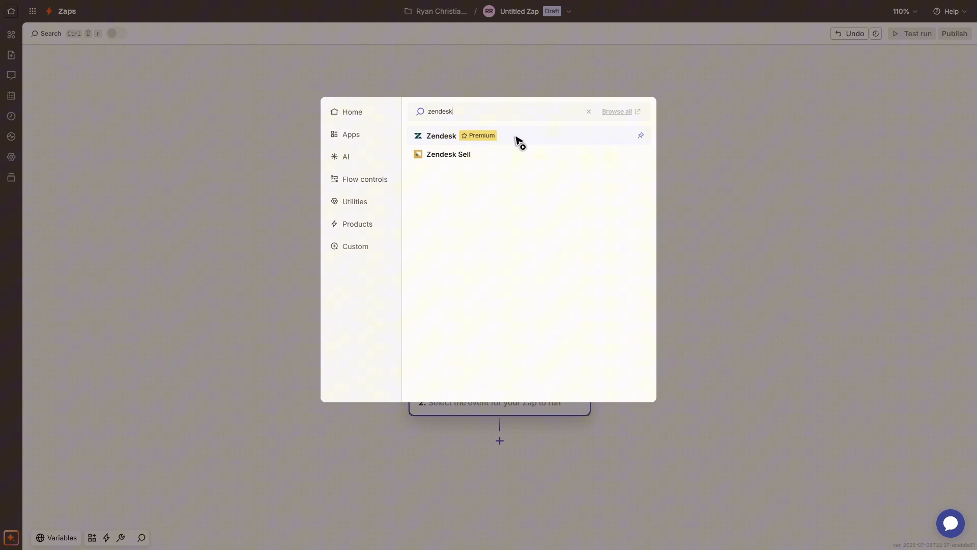
{"action": "left_click", "coordinate": [468, 137]}
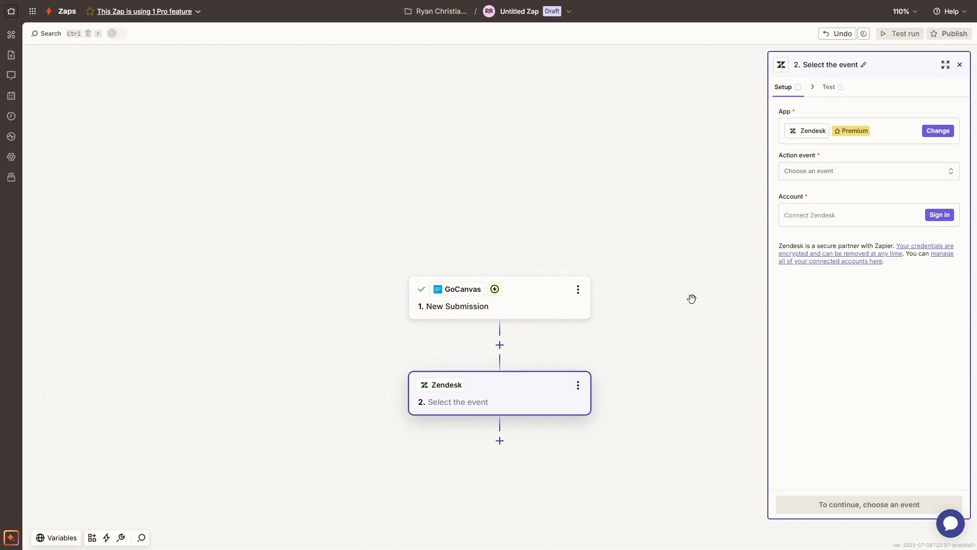
Check and dismiss the Pro plan notice for Zendesk, and open the form for connecting a Zendesk account.
{"action": "left_click", "coordinate": [851, 131]}
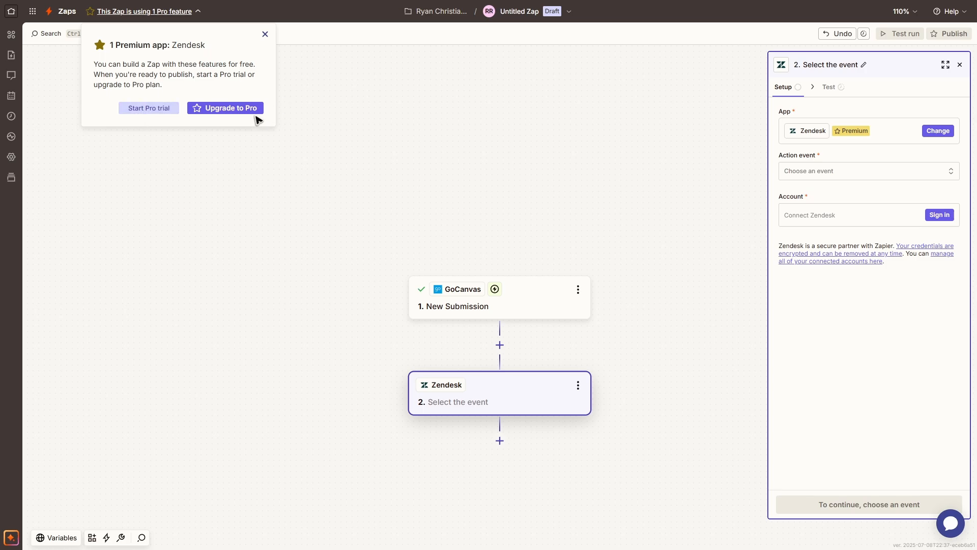
{"action": "left_click", "coordinate": [266, 34]}
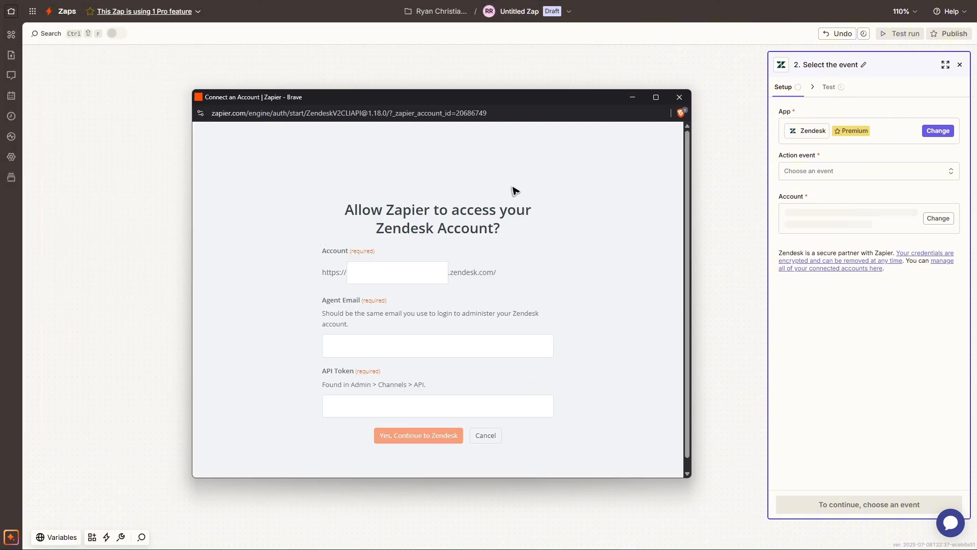
{"action": "left_click", "coordinate": [351, 277]}
{"action": "left_click", "coordinate": [362, 348]}
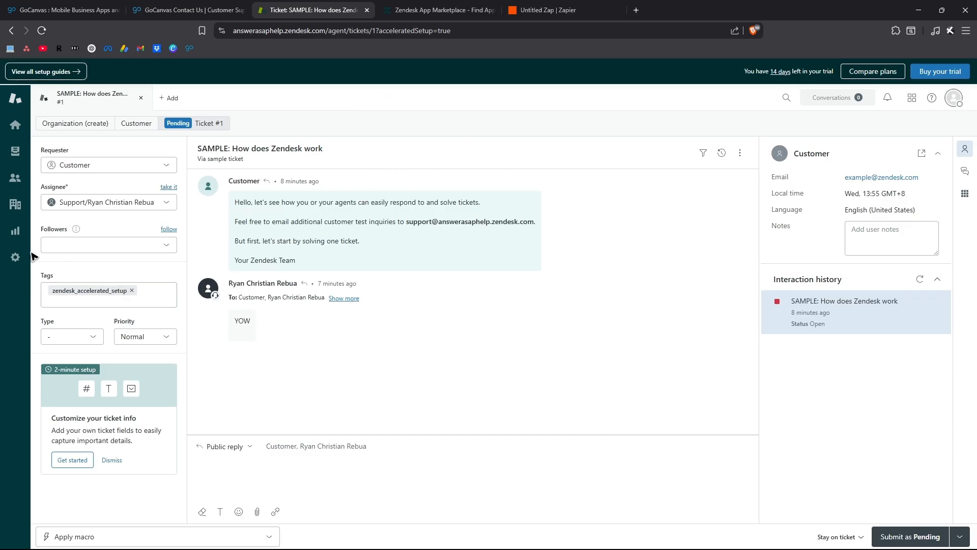
Switch to Zendesk and open the API tokens page under Apps and integrations in the Admin Center.
{"action": "left_click", "coordinate": [15, 259]}
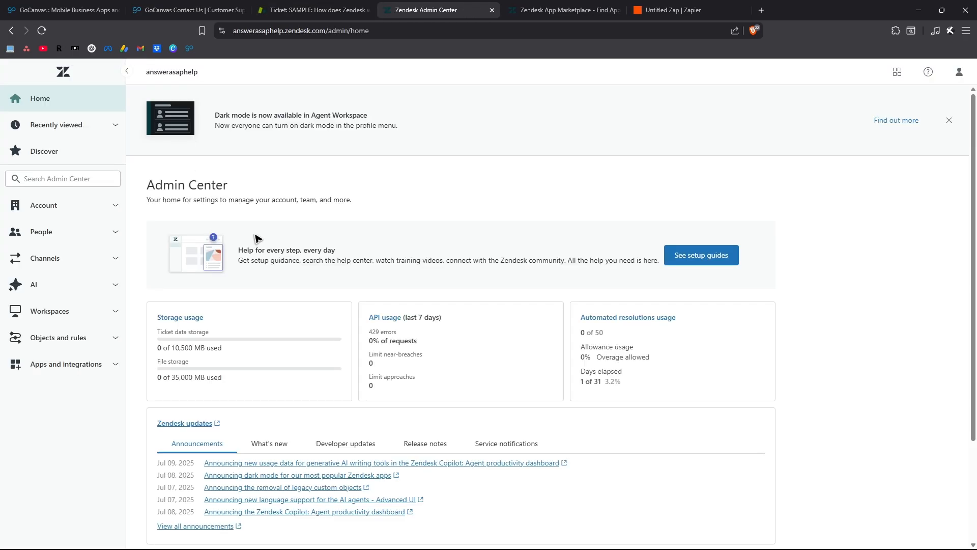
{"action": "left_click", "coordinate": [96, 375]}
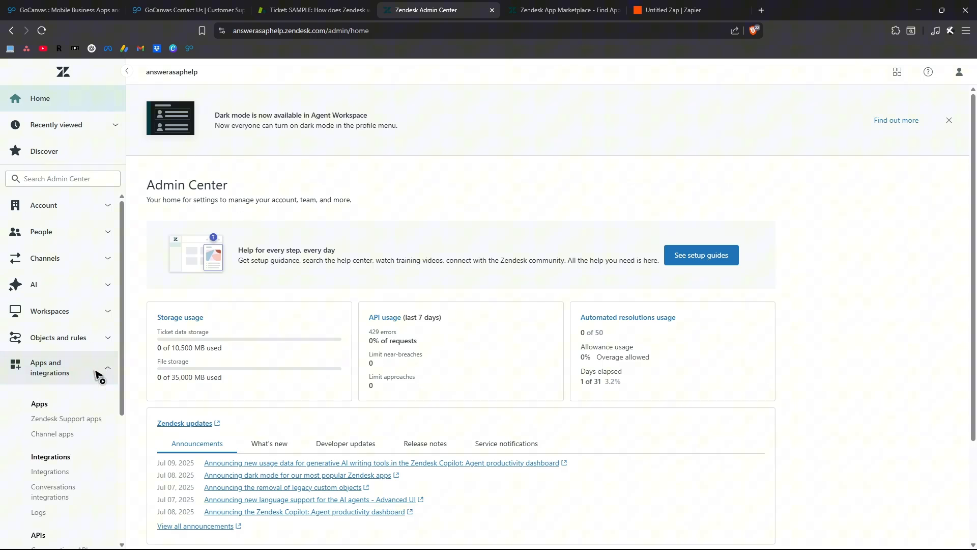
{"action": "scroll", "coordinate": [97, 375], "scroll_direction": "down", "scroll_amount": 4}
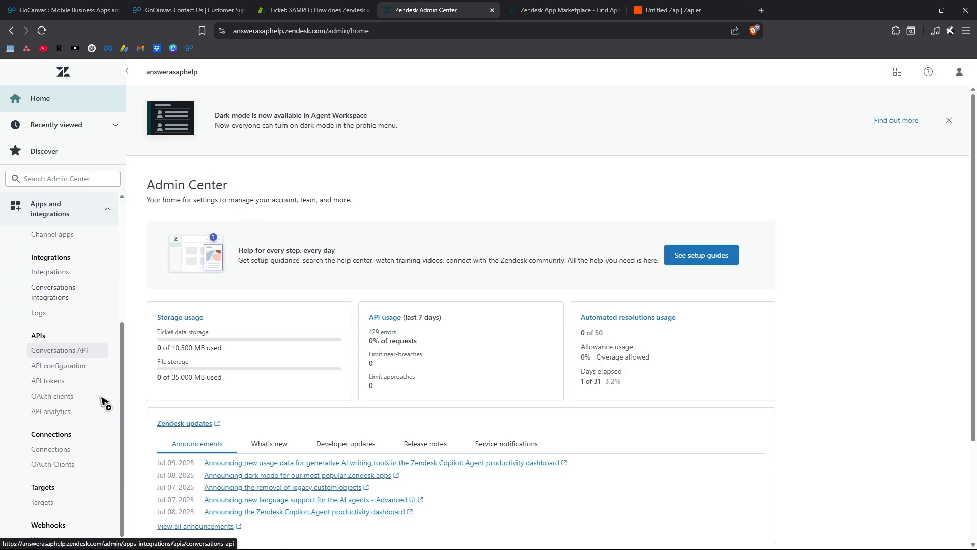
{"action": "left_click", "coordinate": [74, 377]}
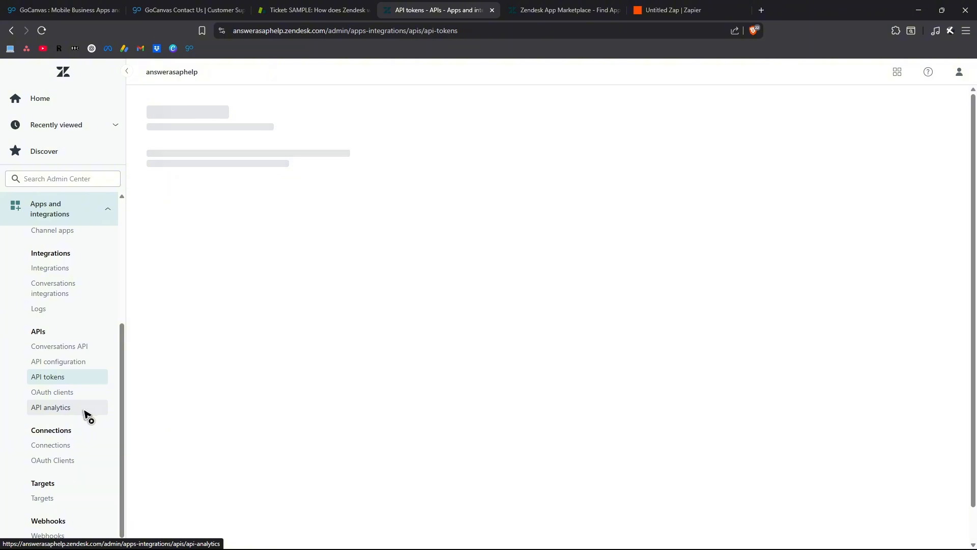
Add an API token with the description GoCanvas and save it.
{"action": "left_click", "coordinate": [544, 369]}
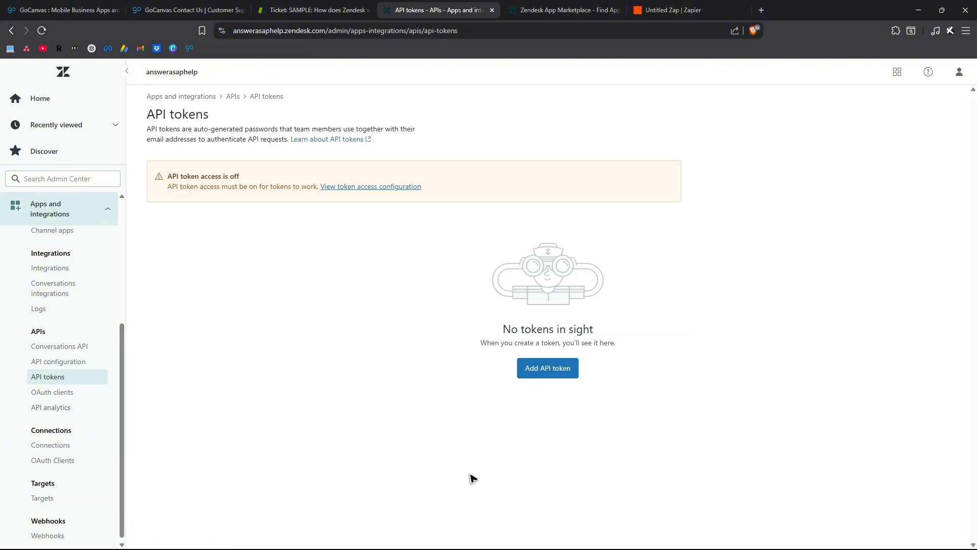
{"action": "left_click", "coordinate": [543, 369]}
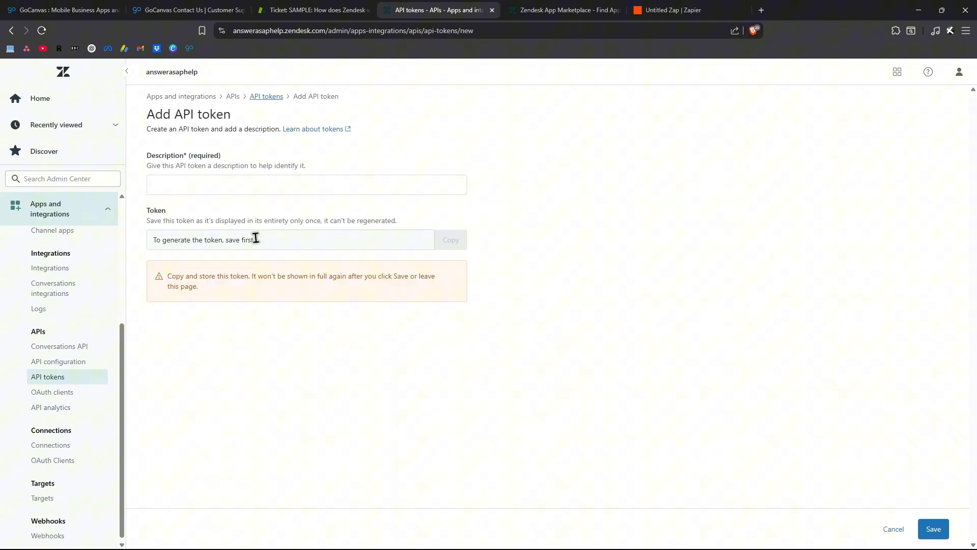
{"action": "left_click", "coordinate": [224, 184]}
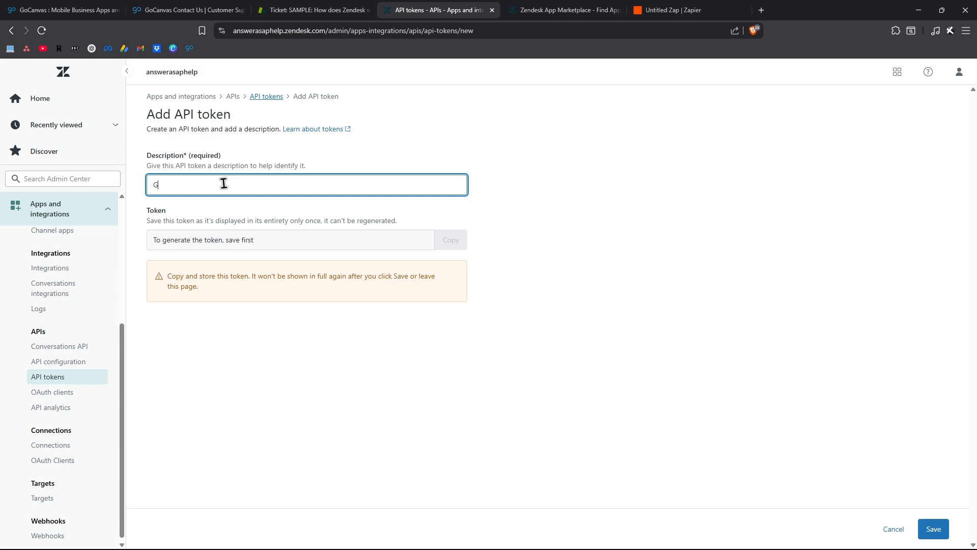
{"action": "type", "text": "GoCanvas"}
{"action": "left_click", "coordinate": [536, 179]}
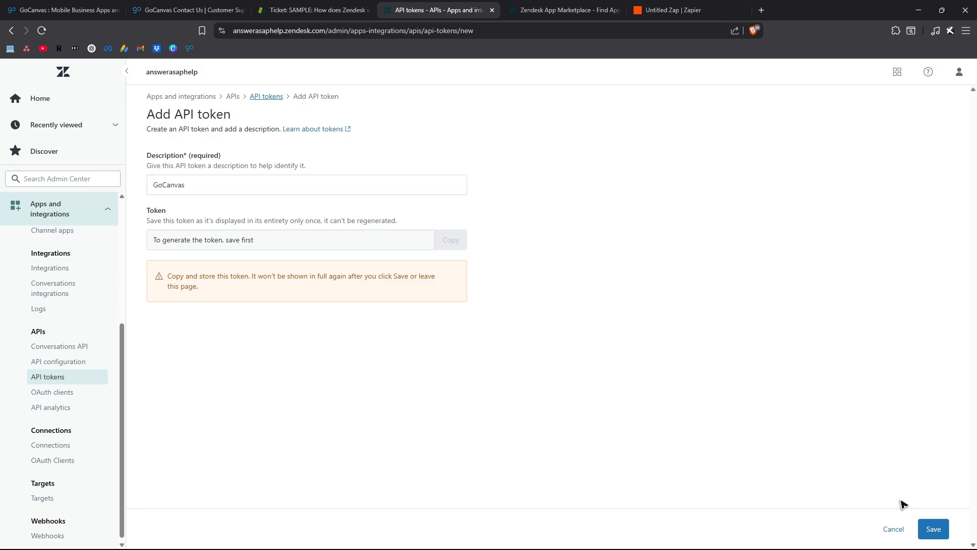
{"action": "left_click", "coordinate": [933, 528]}
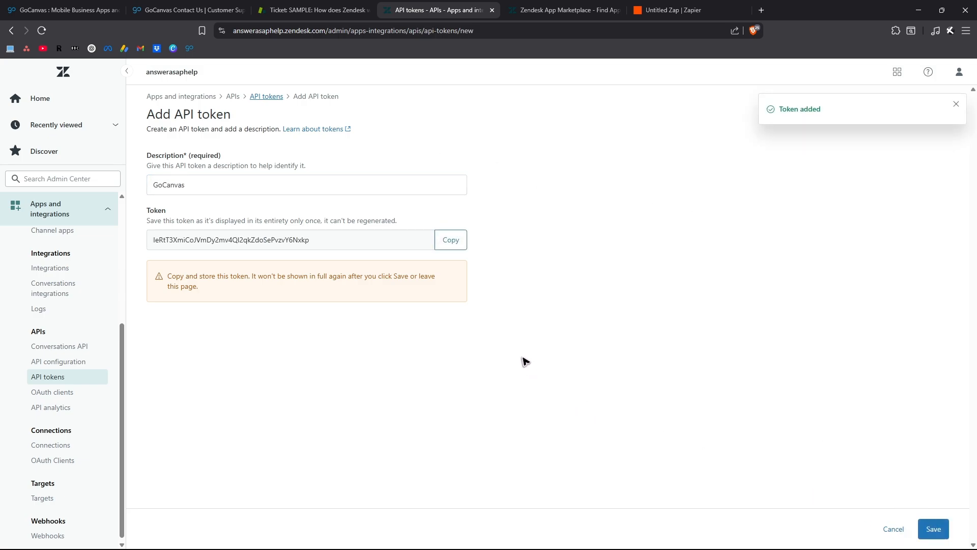
Copy the generated API token and return to the Zapier window for connecting the Zendesk account.
{"action": "left_click", "coordinate": [441, 242]}
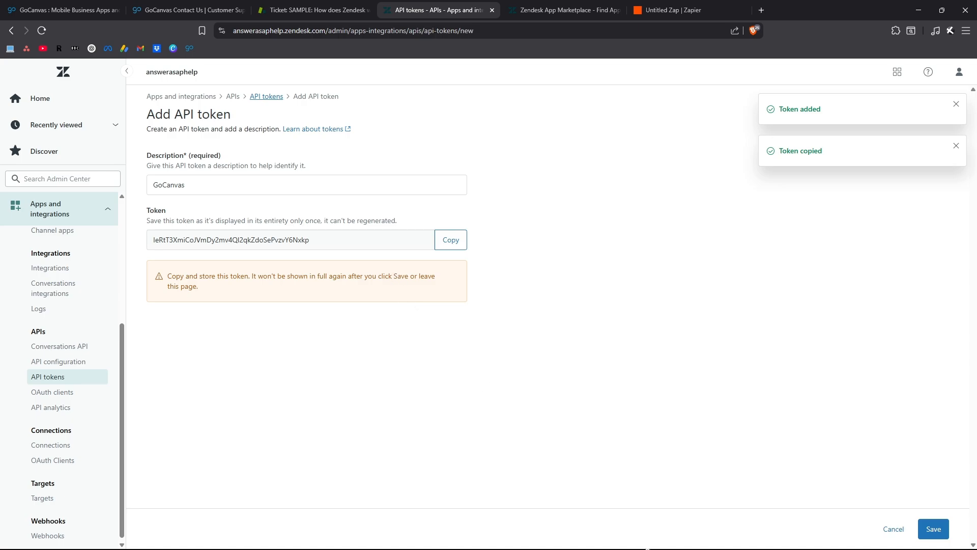
{"action": "mouse_move", "coordinate": [630, 548]}
{"action": "mouse_move", "coordinate": [570, 537]}
{"action": "left_click", "coordinate": [656, 478]}
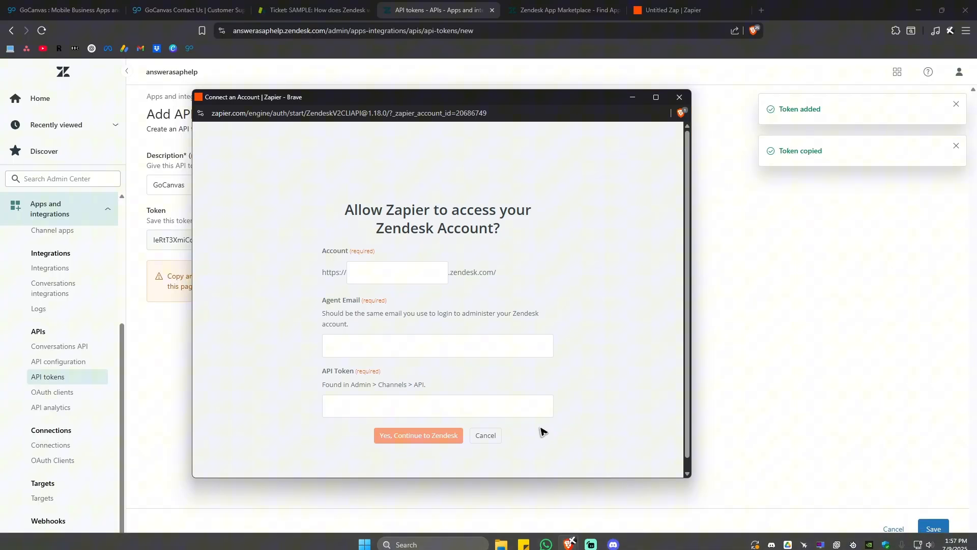
Paste the API token into the Zendesk connection form and enter the agent's e-mail address.
{"action": "left_click", "coordinate": [411, 406]}
{"action": "key", "text": "ctrl+v"}
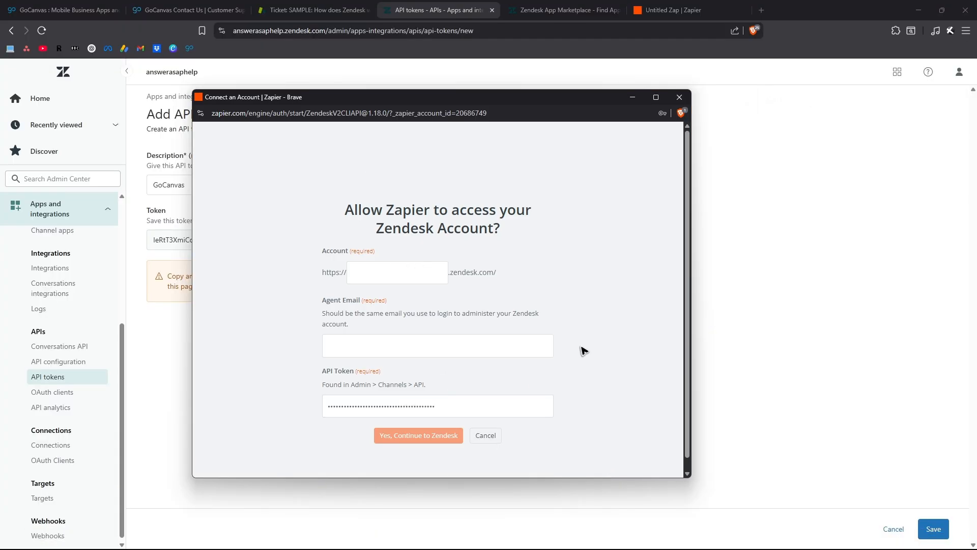
{"action": "left_click", "coordinate": [351, 349]}
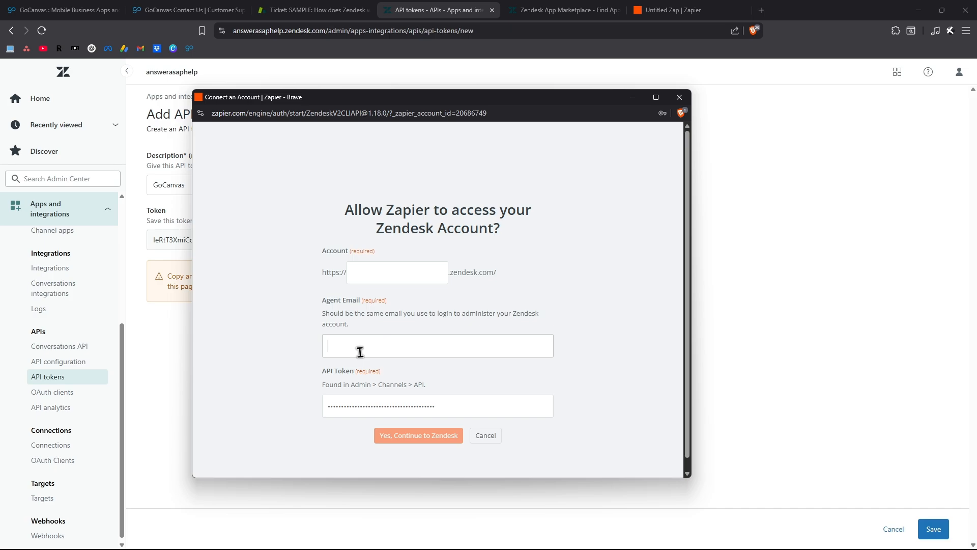
{"action": "left_click", "coordinate": [427, 272]}
{"action": "scroll", "coordinate": [450, 364], "scroll_direction": "down", "scroll_amount": 1}
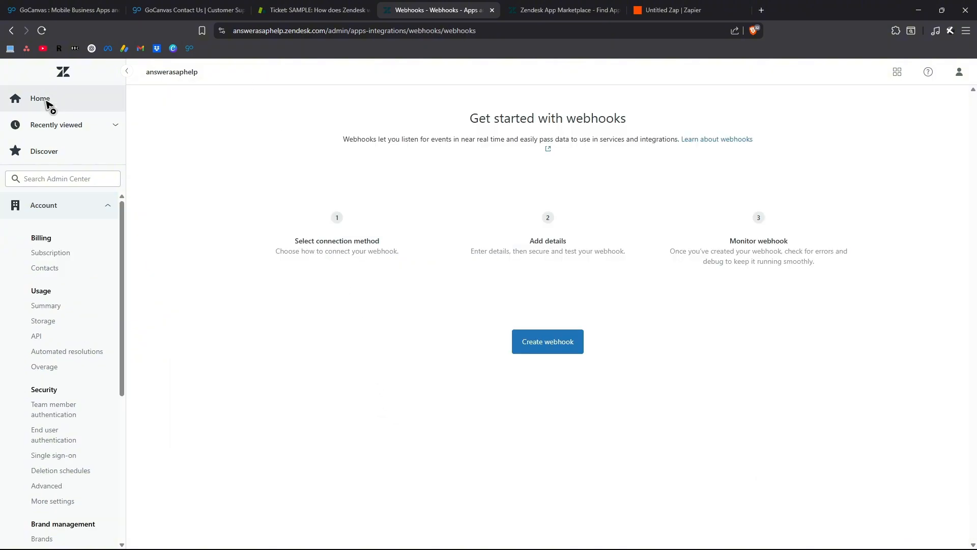
{"action": "left_click", "coordinate": [47, 105]}
{"action": "left_click", "coordinate": [315, 29]}
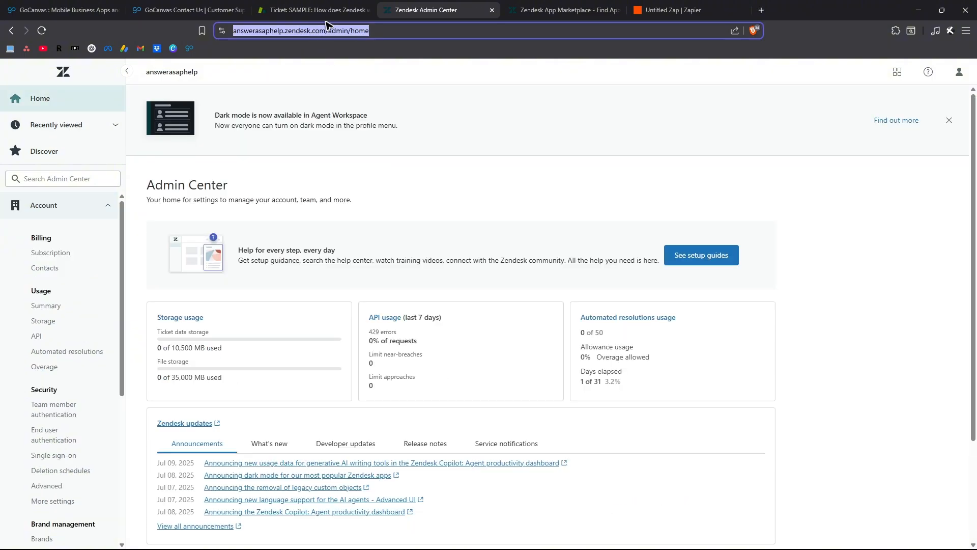
{"action": "left_click", "coordinate": [325, 30]}
{"action": "left_click_drag", "start_coordinate": [349, 30], "coordinate": [233, 31]}
{"action": "key", "text": "ctrl+c"}
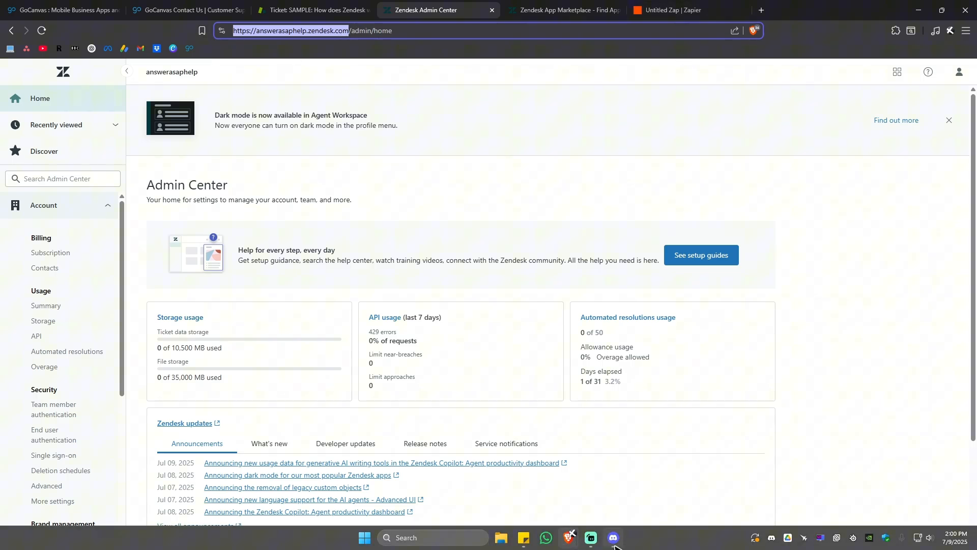
Return to the Zapier connection window, paste the URL as the account, trim it to answerasaphelp, and continue to Zendesk.
{"action": "left_click", "coordinate": [570, 538]}
{"action": "left_click", "coordinate": [384, 260]}
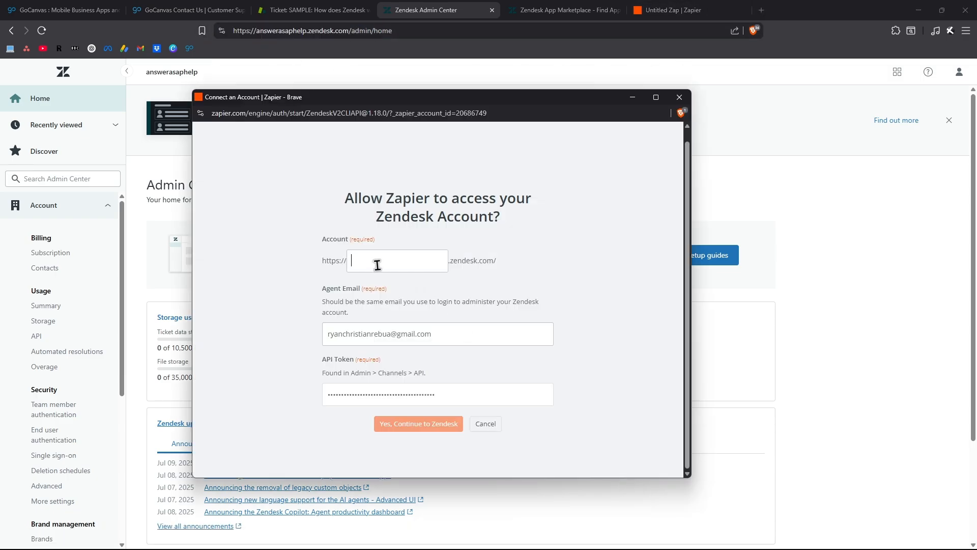
{"action": "key", "text": "ctrl+v"}
{"action": "left_click_drag", "start_coordinate": [375, 260], "coordinate": [291, 260]}
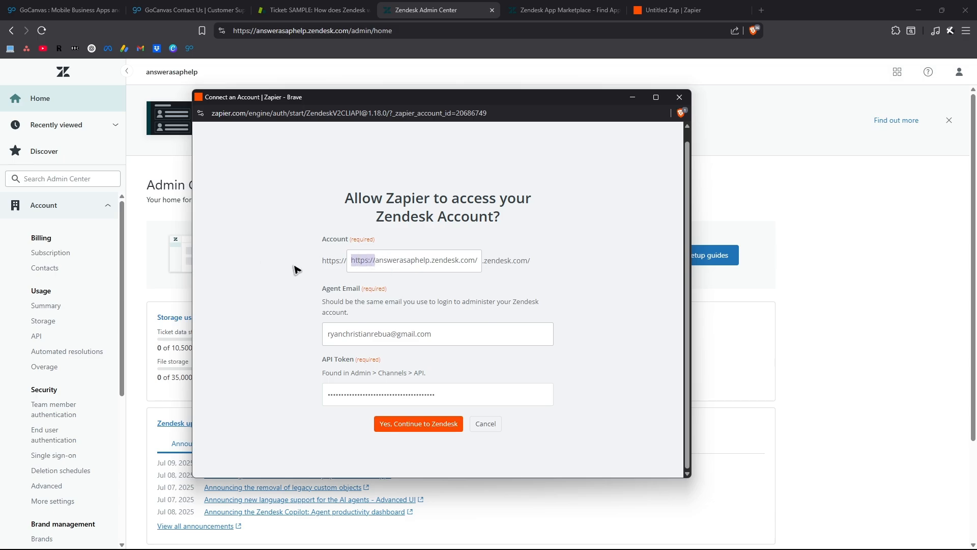
{"action": "key", "text": "BackSpace"}
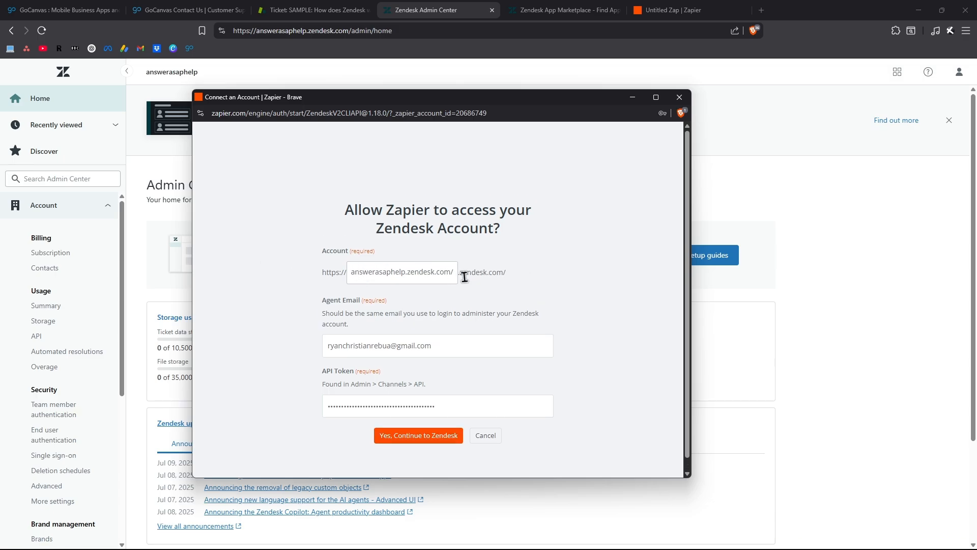
{"action": "left_click_drag", "start_coordinate": [407, 272], "coordinate": [499, 285]}
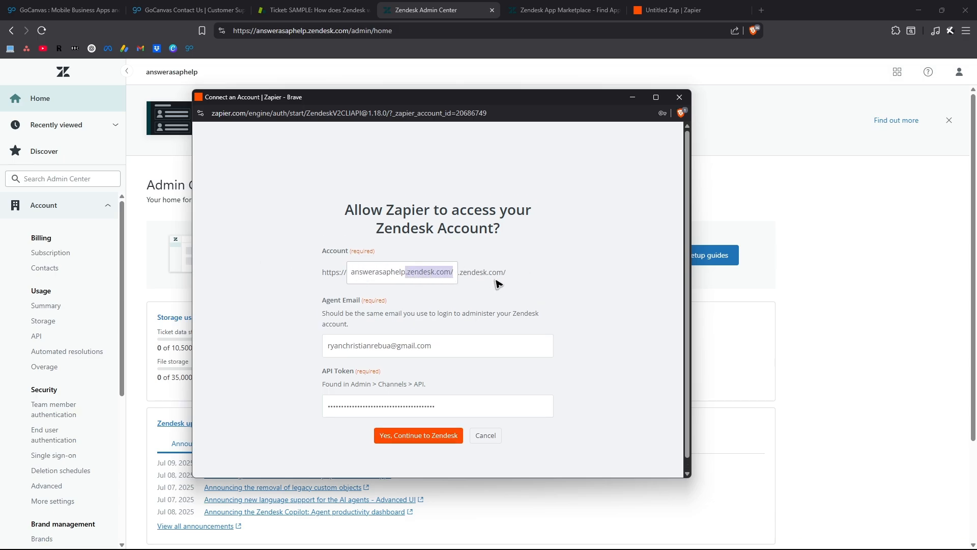
{"action": "key", "text": "BackSpace"}
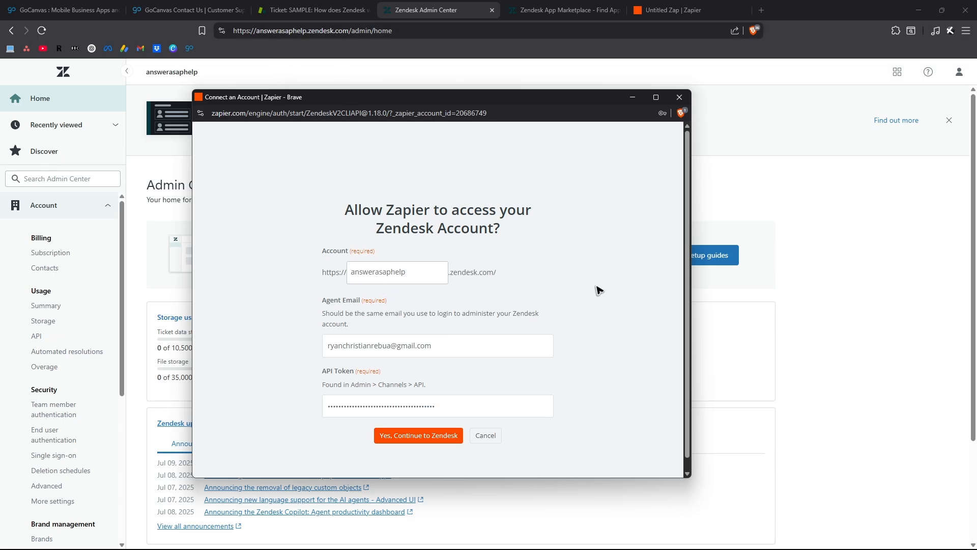
{"action": "left_click", "coordinate": [431, 437]}
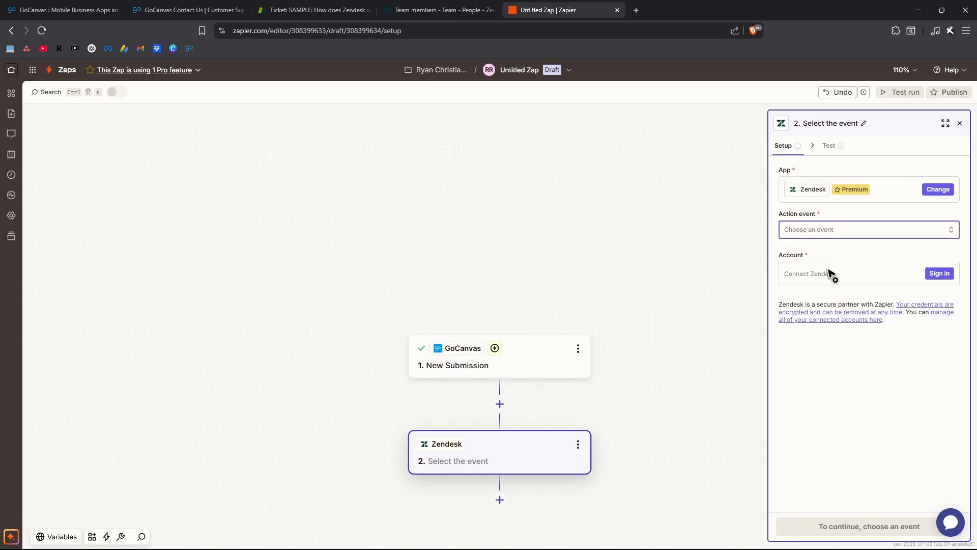
Set the Zendesk step's action event to Create Ticket and close the step's settings.
{"action": "left_click", "coordinate": [800, 229]}
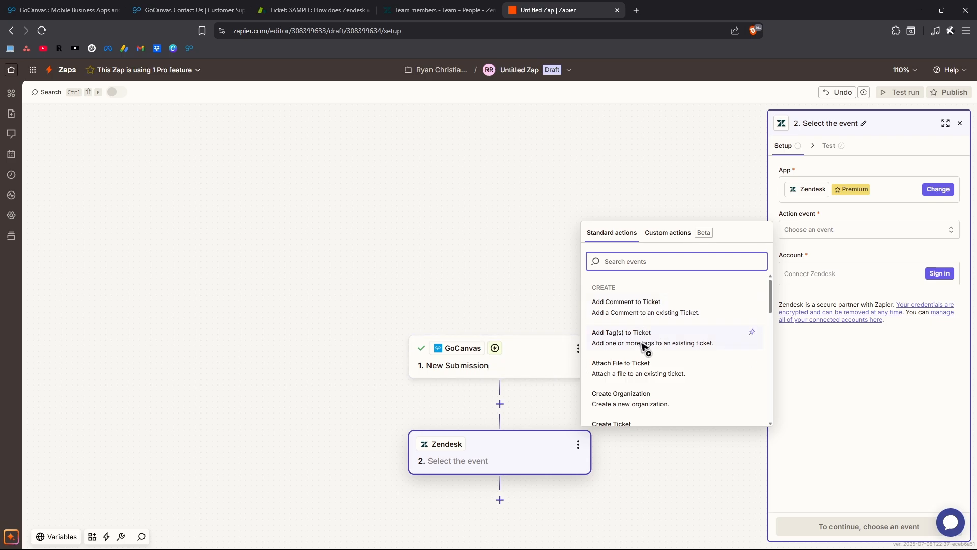
{"action": "scroll", "coordinate": [644, 347], "scroll_direction": "down", "scroll_amount": 1}
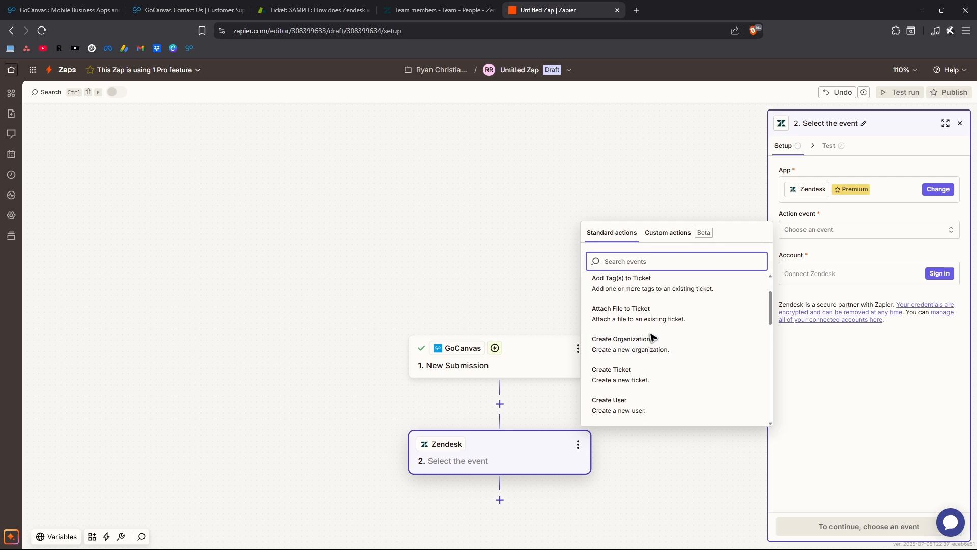
{"action": "scroll", "coordinate": [654, 333], "scroll_direction": "down", "scroll_amount": 5}
{"action": "scroll", "coordinate": [661, 319], "scroll_direction": "down", "scroll_amount": 4}
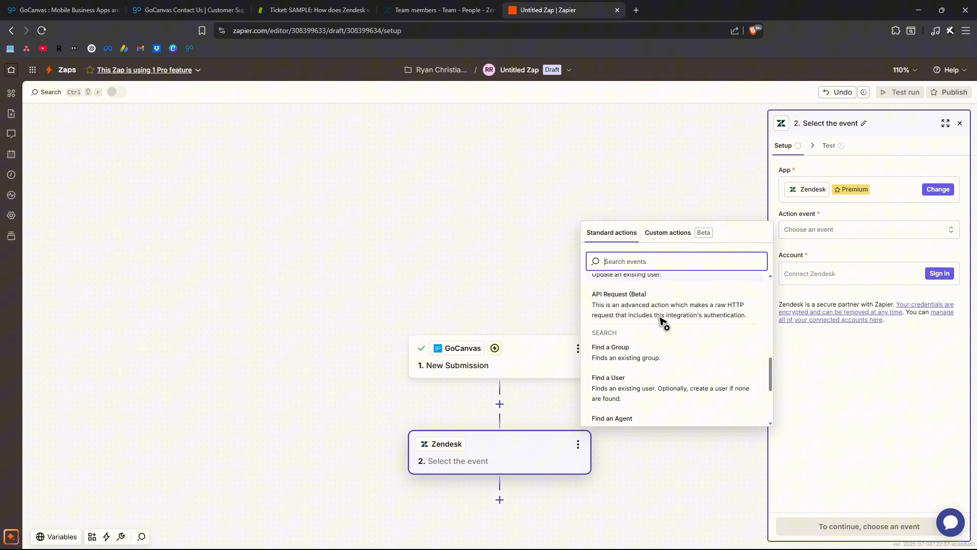
{"action": "scroll", "coordinate": [659, 322], "scroll_direction": "up", "scroll_amount": 8}
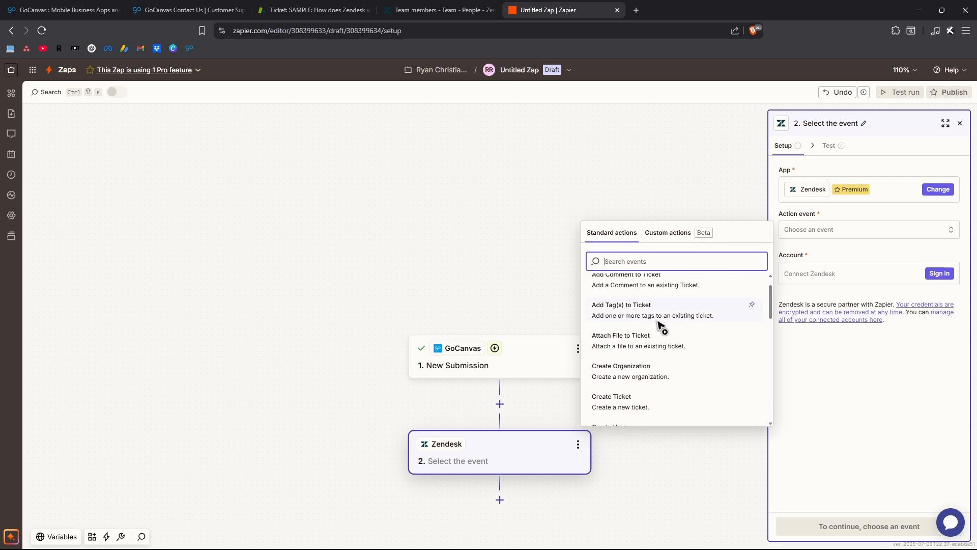
{"action": "left_click", "coordinate": [650, 395]}
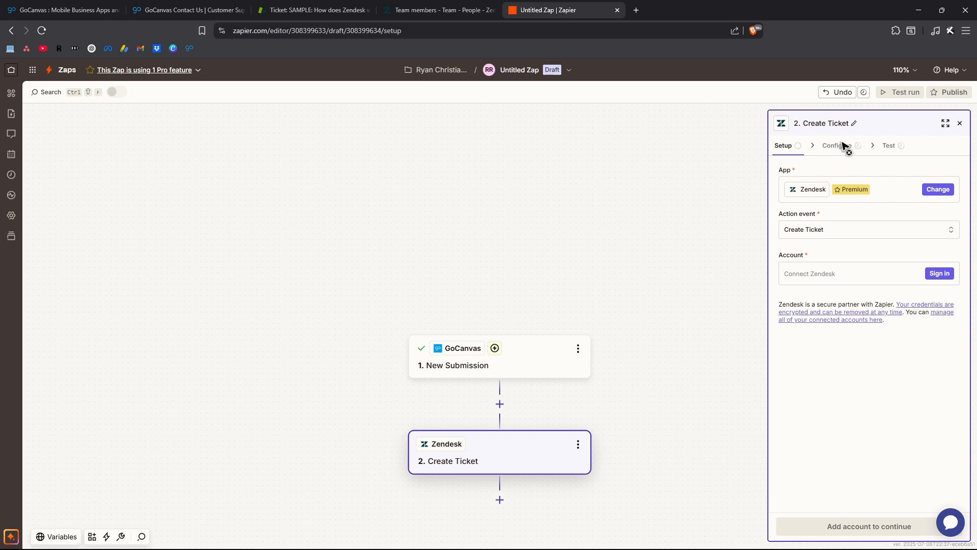
{"action": "left_click", "coordinate": [960, 123]}
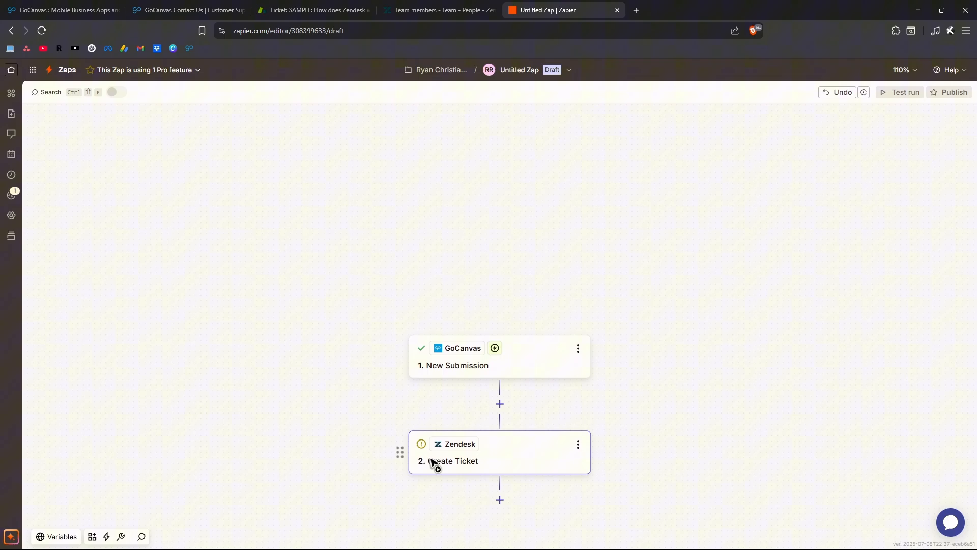